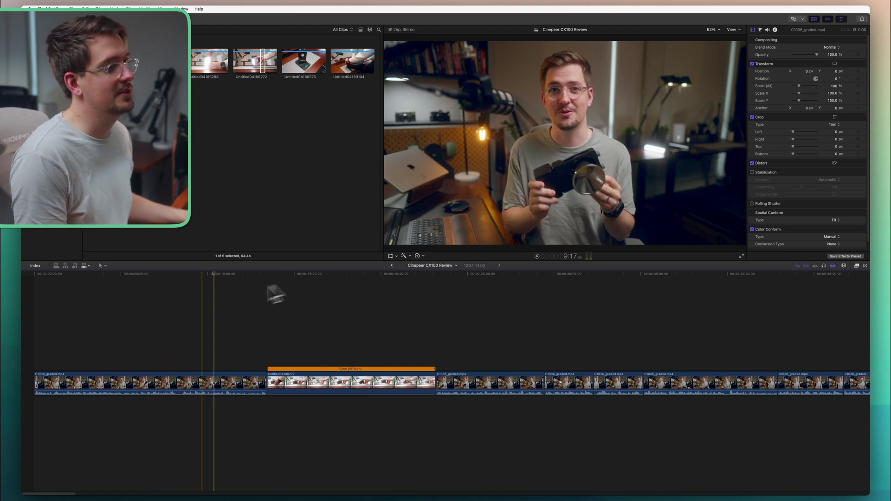
Select the opening C1036_graded.mp4 talking-head clip and switch to the Blade tool
{"action": "left_click", "coordinate": [126, 308]}
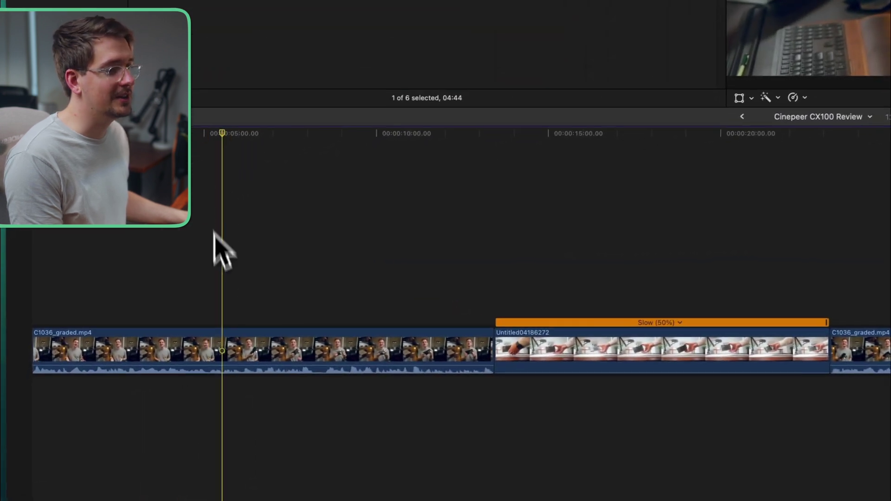
{"action": "key", "text": "c"}
{"action": "left_click", "coordinate": [103, 266]}
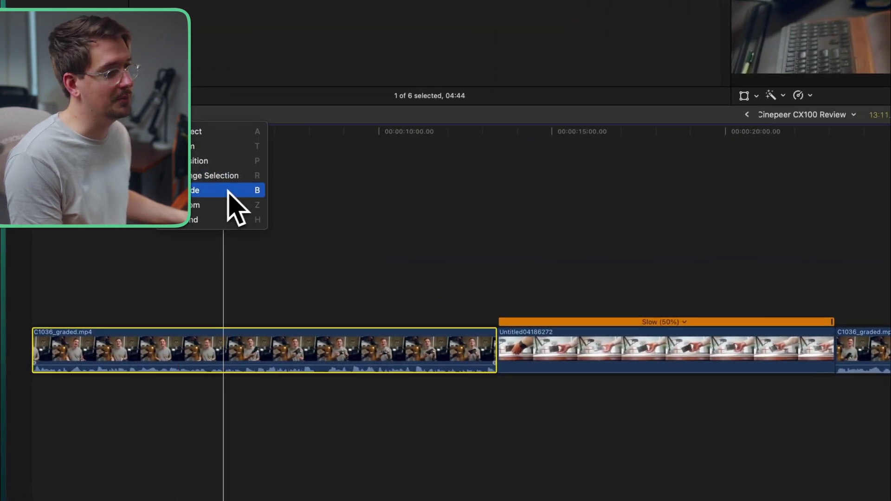
{"action": "left_click", "coordinate": [213, 195]}
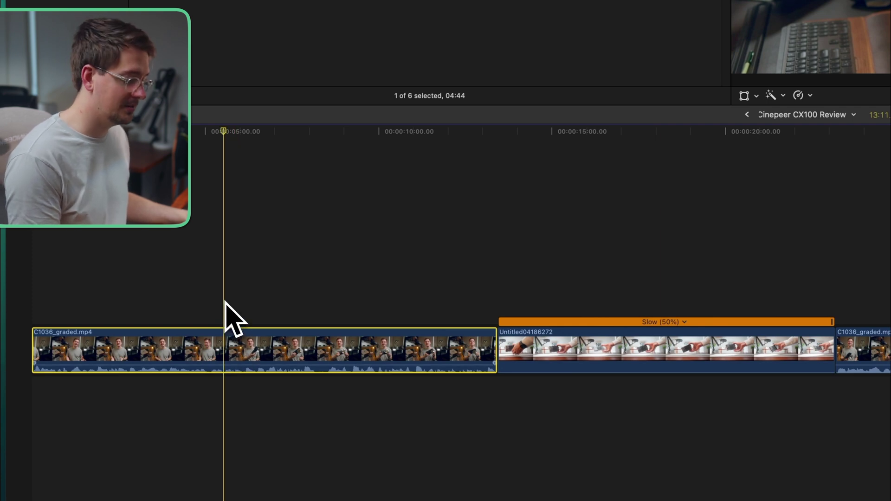
Split the clip at about 5 seconds and again at about 10 seconds
{"action": "key", "text": "super+b"}
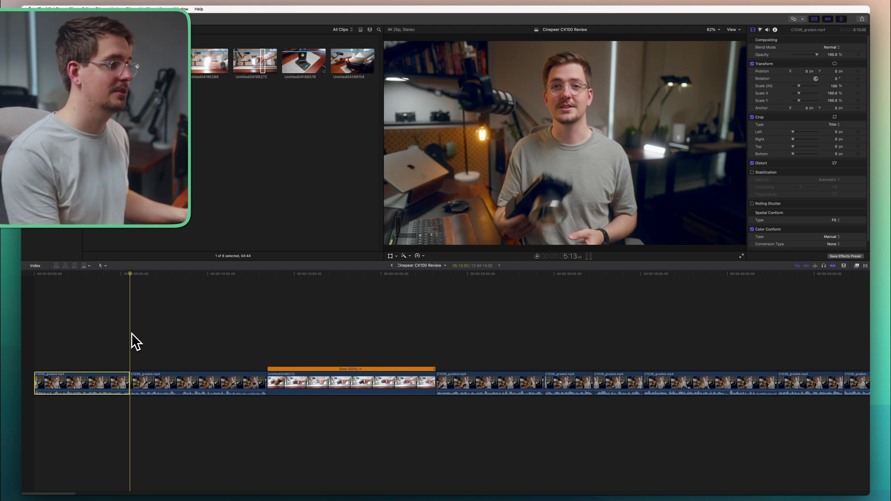
{"action": "key", "text": "space"}
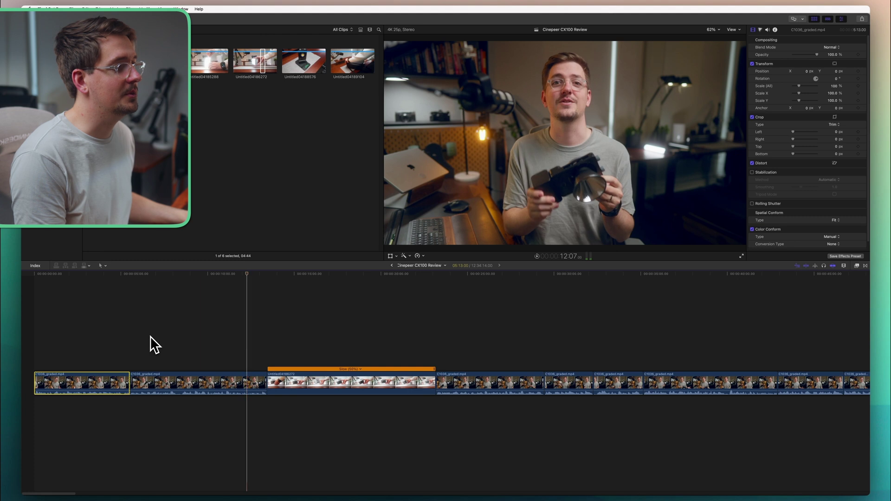
{"action": "key", "text": "space"}
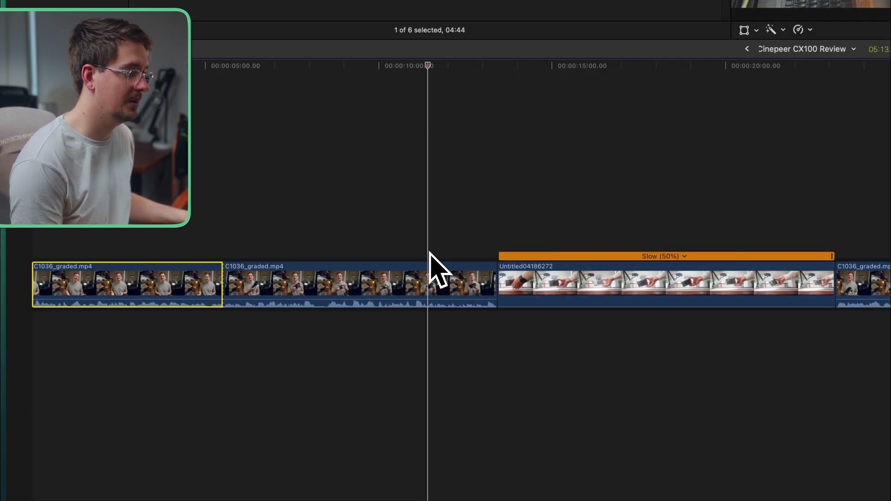
{"action": "key", "text": "super+b"}
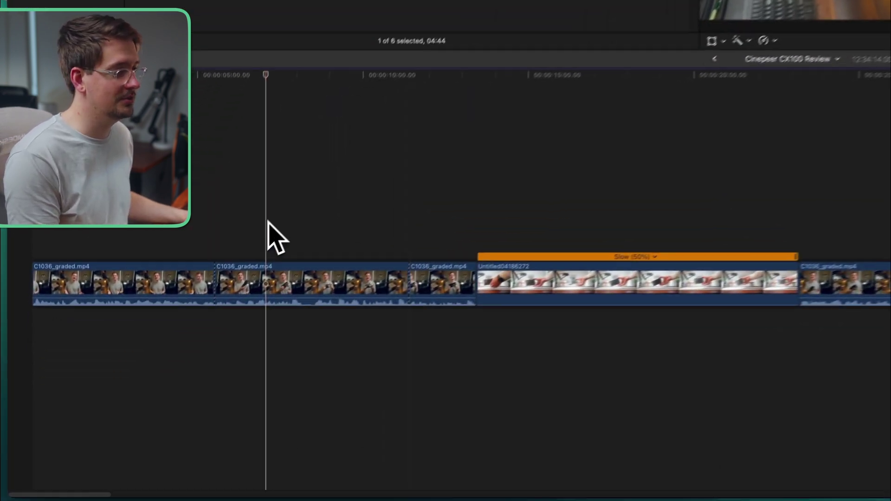
Select the middle piece and turn on the viewer's Transform controls, undoing a stray reposition
{"action": "left_click", "coordinate": [160, 383]}
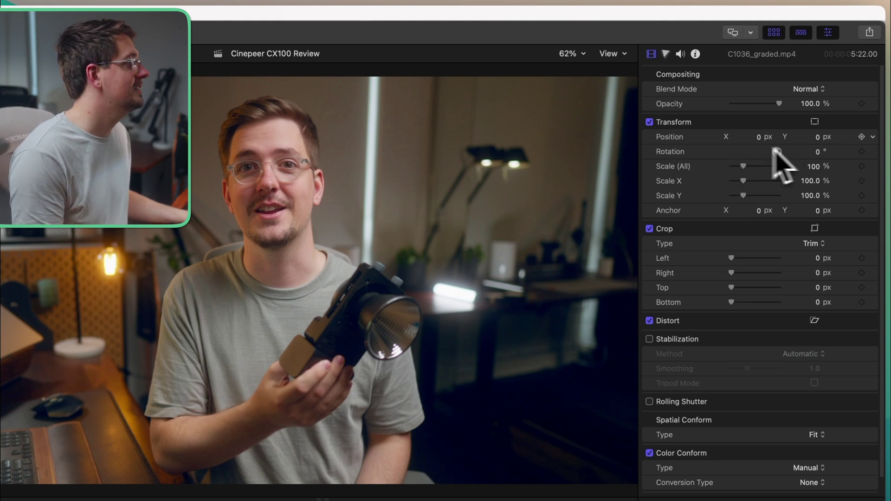
{"action": "left_click", "coordinate": [814, 121]}
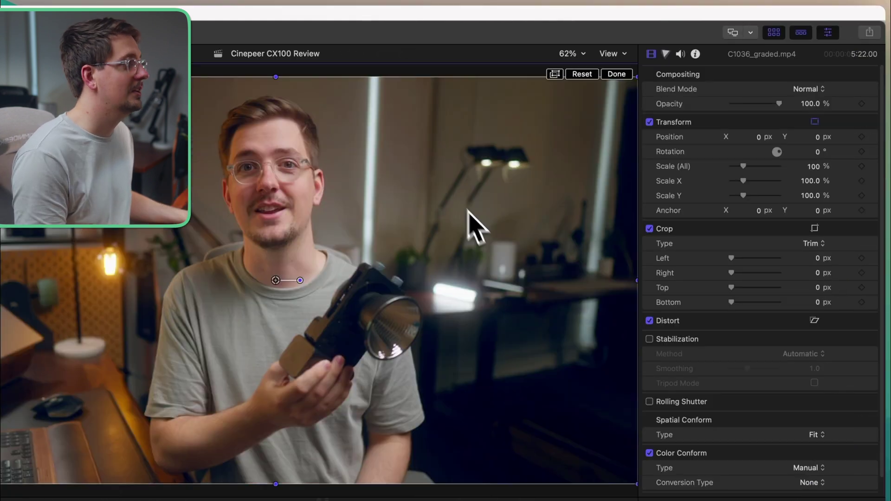
{"action": "left_click_drag", "start_coordinate": [467, 210], "coordinate": [472, 258]}
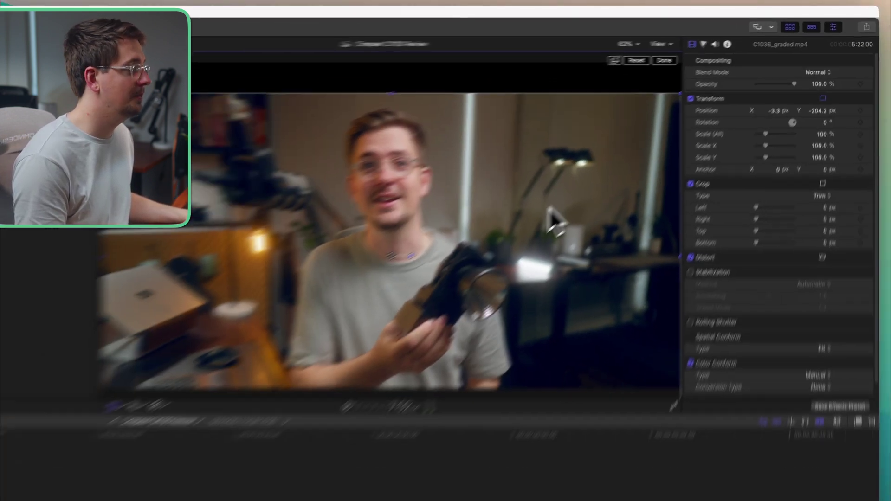
{"action": "key", "text": "super+z"}
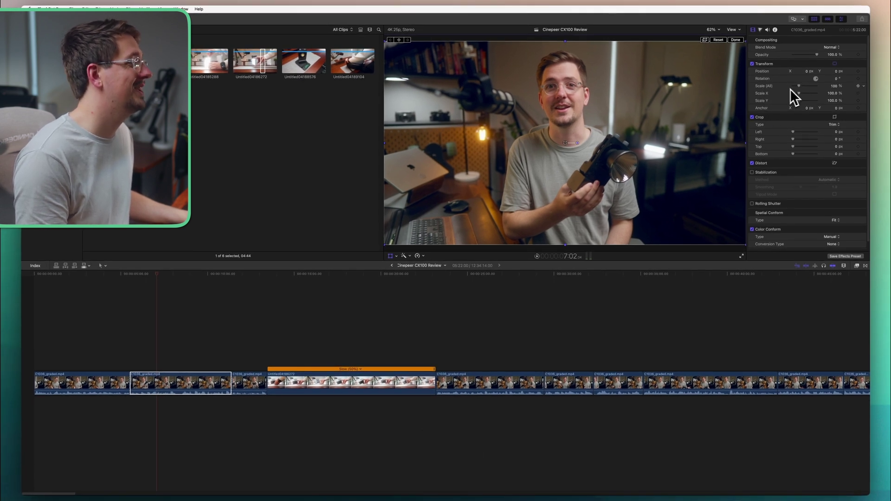
Scale the middle piece to about 118%, shift it lower, and play back the jump cut
{"action": "left_click_drag", "start_coordinate": [802, 87], "coordinate": [800, 87]}
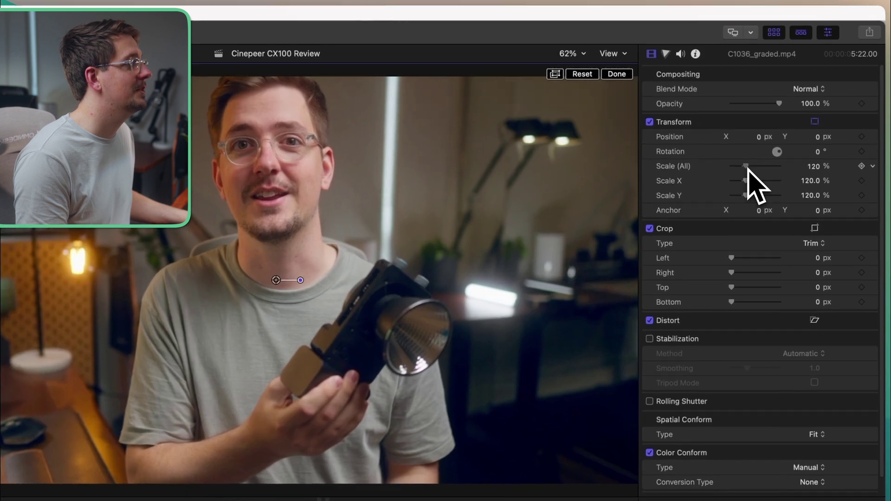
{"action": "left_click_drag", "start_coordinate": [748, 168], "coordinate": [746, 167]}
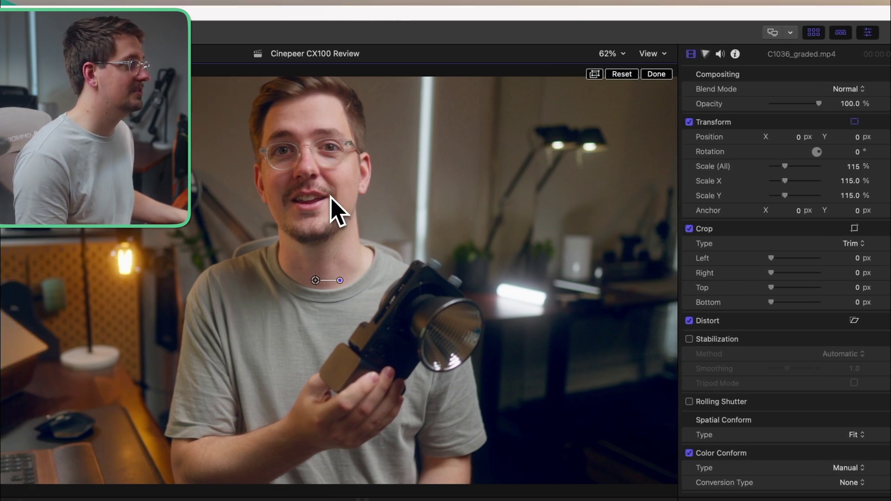
{"action": "mouse_move", "coordinate": [337, 211]}
{"action": "left_mouse_down"}
{"action": "mouse_move", "coordinate": [342, 234]}
{"action": "mouse_move", "coordinate": [332, 223]}
{"action": "mouse_move", "coordinate": [342, 221]}
{"action": "left_mouse_up"}
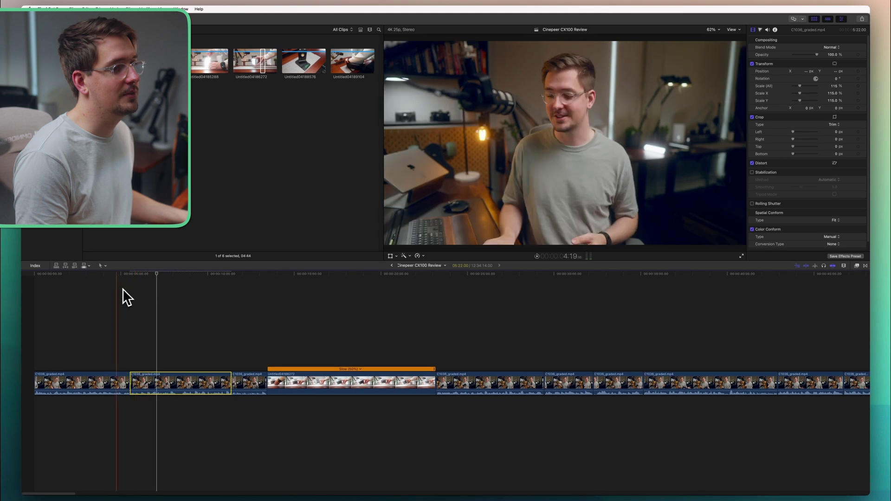
{"action": "left_click", "coordinate": [107, 290]}
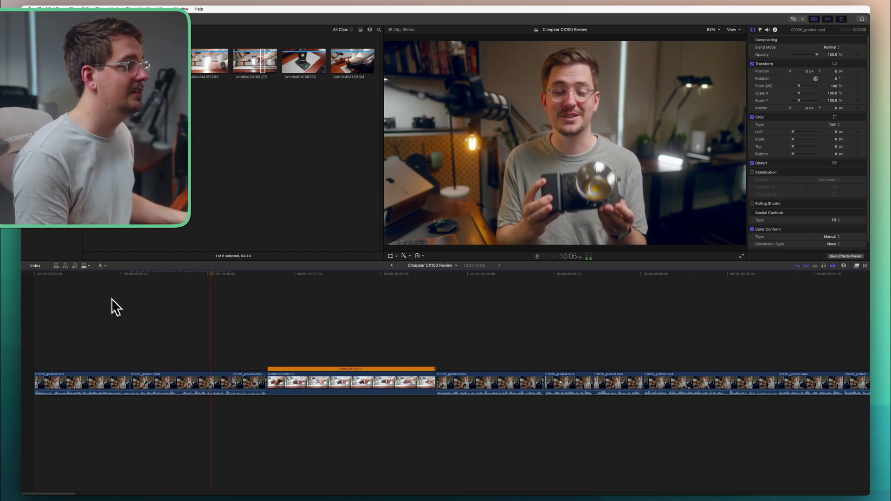
{"action": "key", "text": "space"}
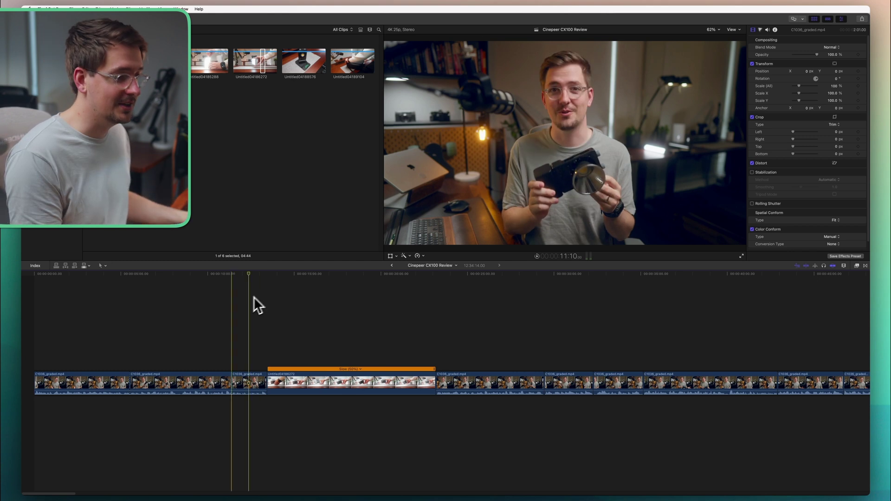
{"action": "left_click", "coordinate": [122, 297]}
Play the jump-cut zoom, then select the slowed Untitled04186272 B-roll with Transform controls showing
{"action": "key", "text": "space"}
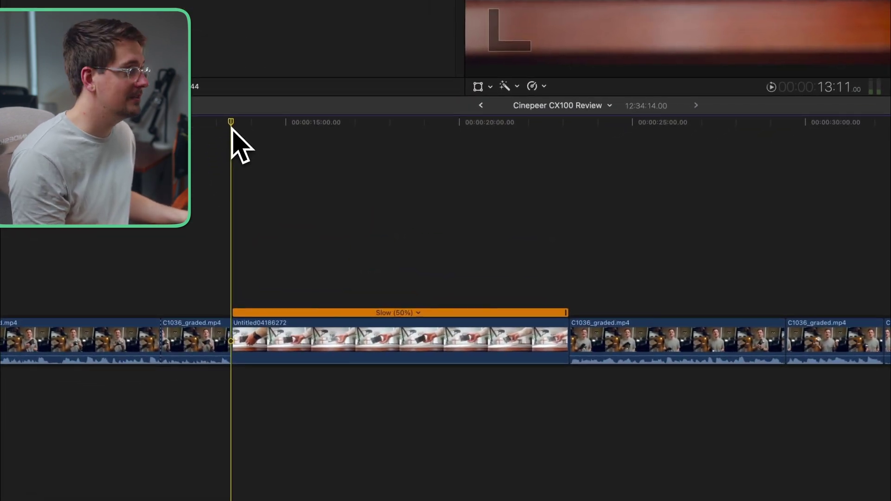
{"action": "left_click", "coordinate": [235, 340]}
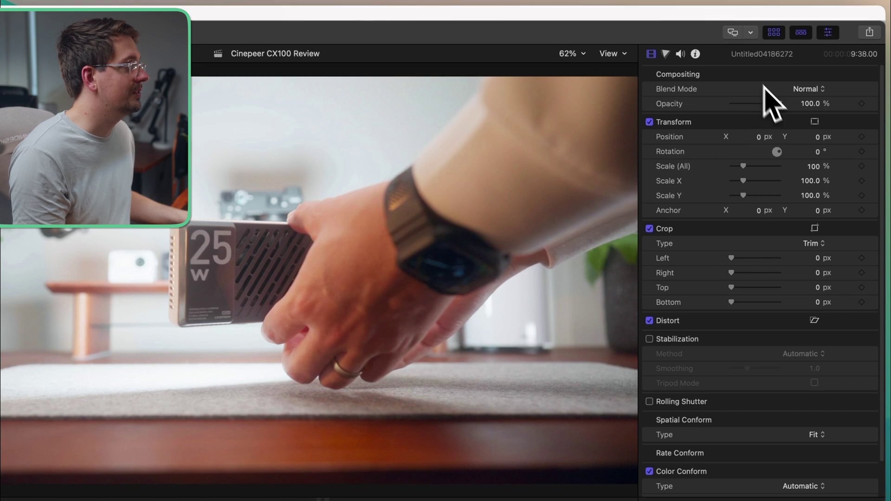
{"action": "left_click", "coordinate": [815, 123]}
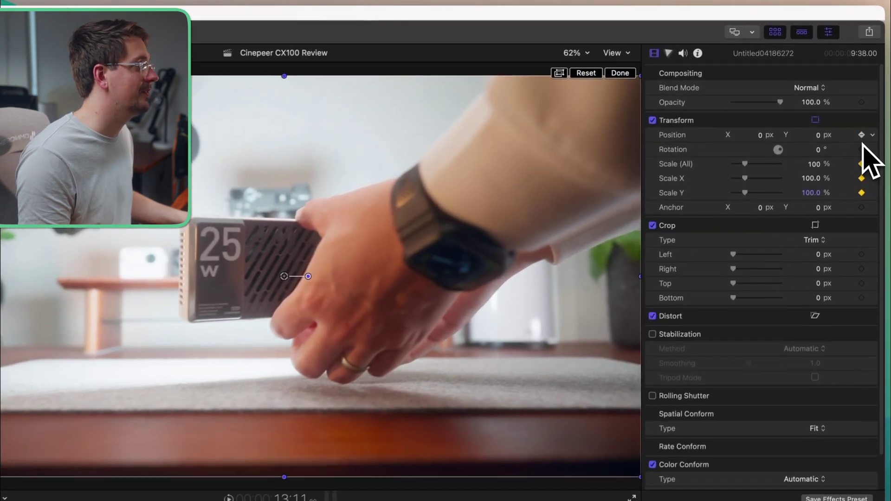
Keyframe the B-roll start, then at its end set Scale 141% and X Position about 210 px
{"action": "left_click", "coordinate": [861, 137]}
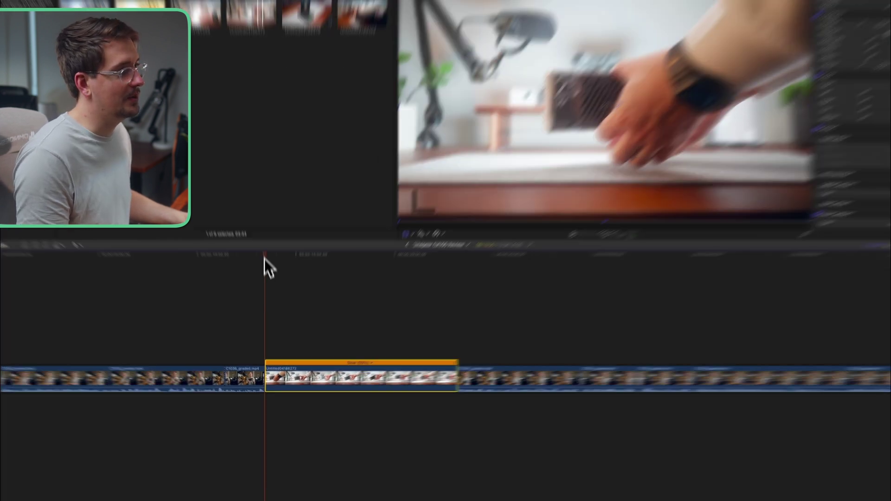
{"action": "left_click_drag", "start_coordinate": [267, 281], "coordinate": [413, 291]}
{"action": "left_click_drag", "start_coordinate": [538, 169], "coordinate": [527, 169]}
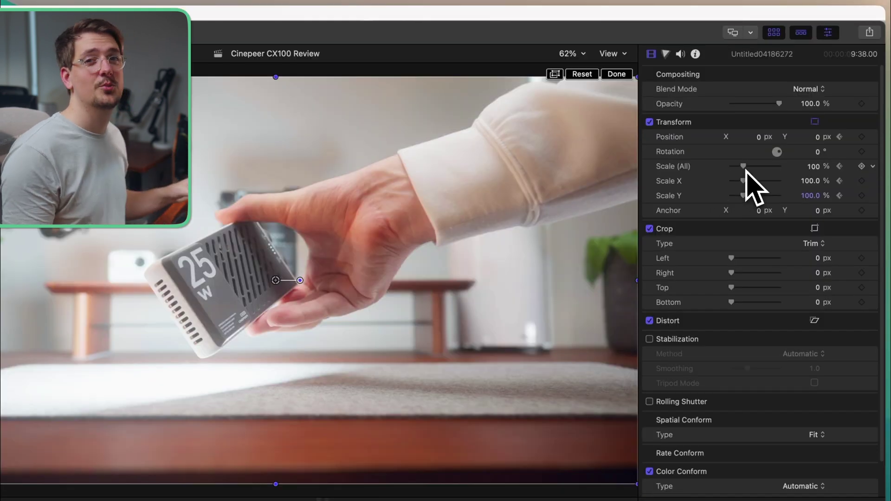
{"action": "left_click_drag", "start_coordinate": [746, 169], "coordinate": [750, 171]}
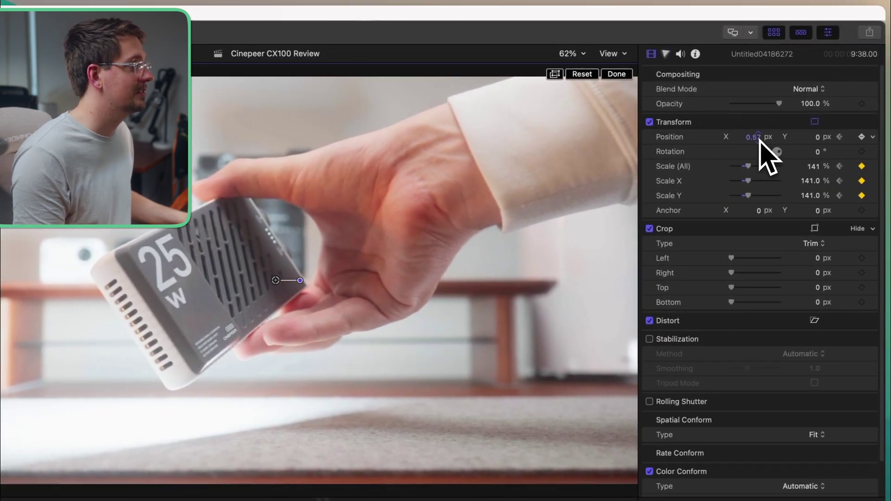
{"action": "left_click_drag", "start_coordinate": [760, 139], "coordinate": [768, 158]}
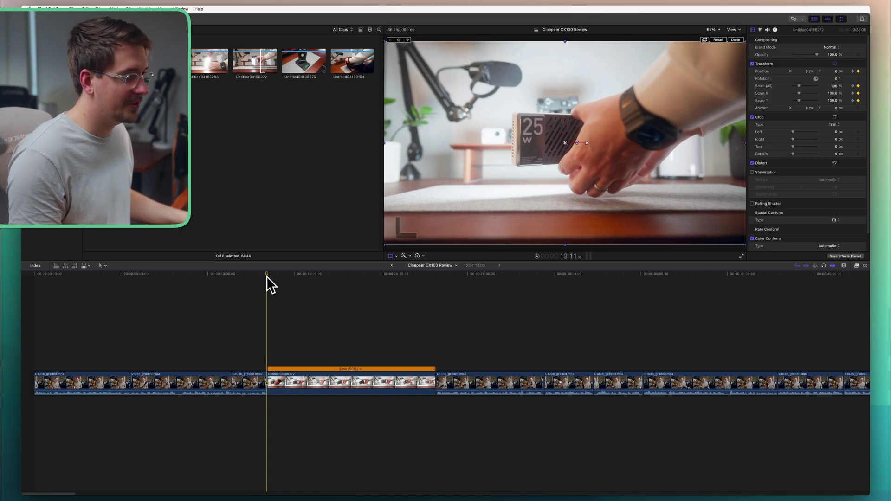
Play the B-roll section and replay it from its start to review the 100–141% zoom
{"action": "key", "text": "space"}
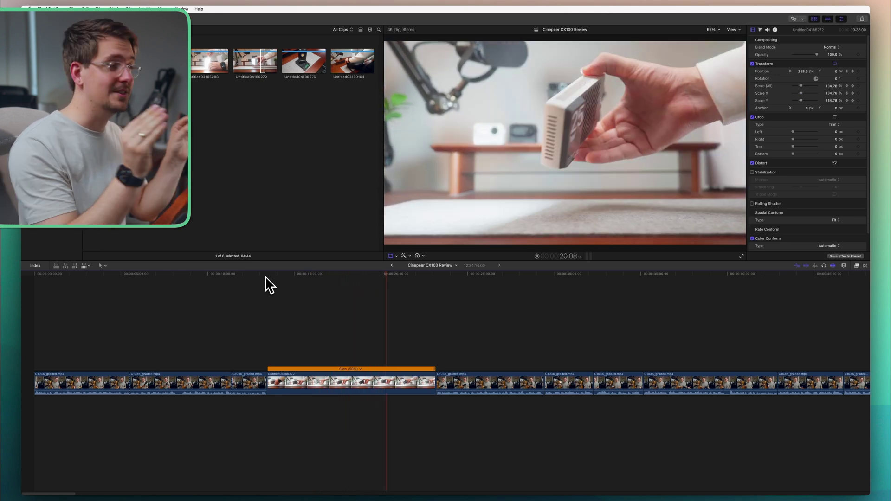
{"action": "left_click", "coordinate": [270, 274]}
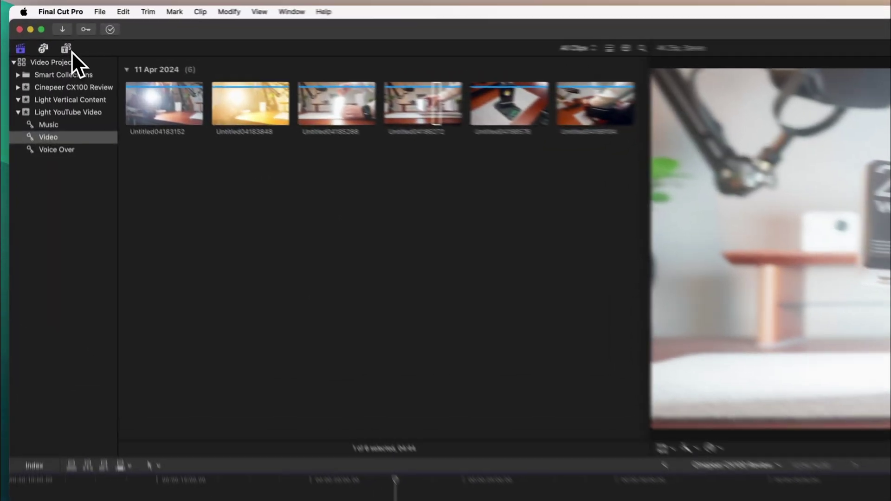
Drag the mCamRig title from the Titles browser above the A-roll at the playhead and preview it
{"action": "left_click", "coordinate": [69, 54]}
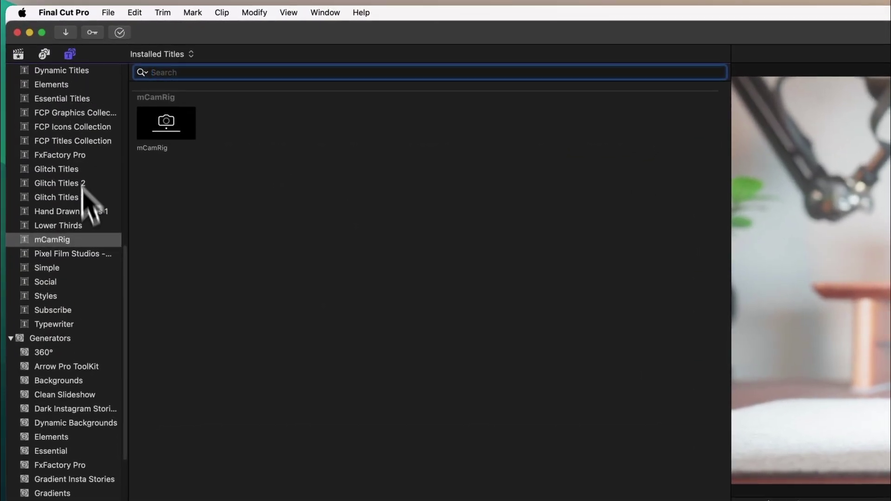
{"action": "left_click_drag", "start_coordinate": [166, 123], "coordinate": [303, 500]}
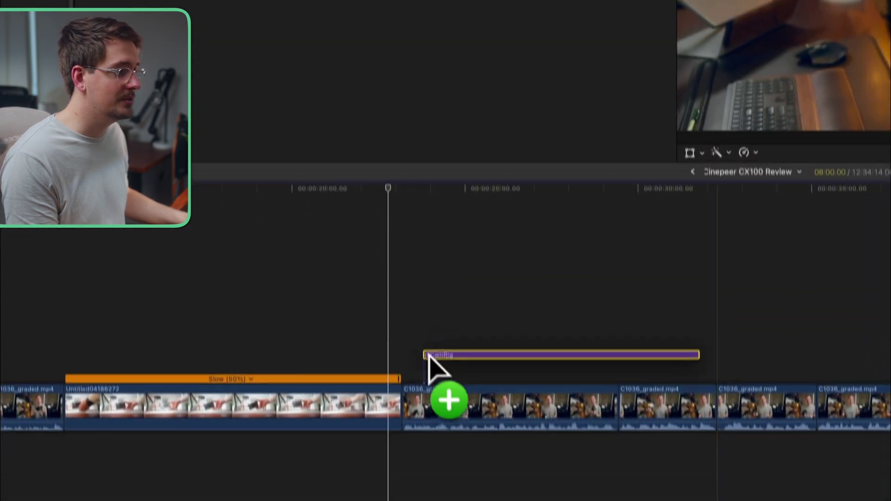
{"action": "left_click_drag", "start_coordinate": [428, 357], "coordinate": [408, 379]}
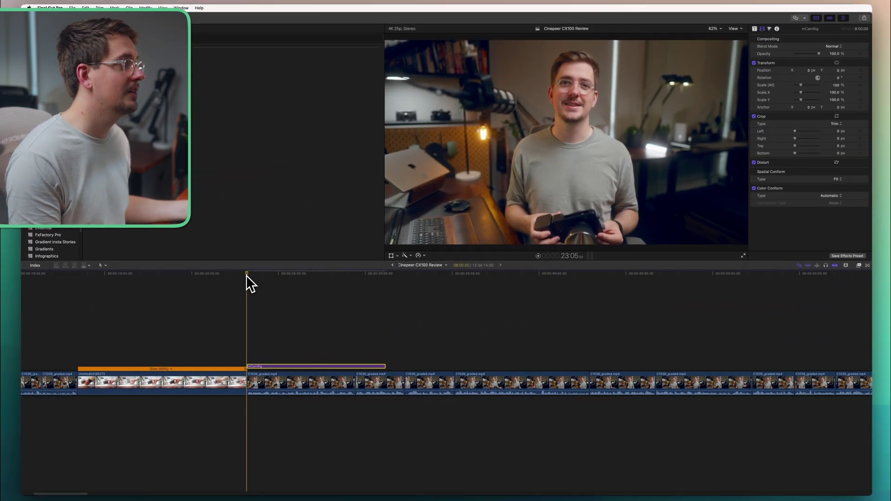
{"action": "key", "text": "space"}
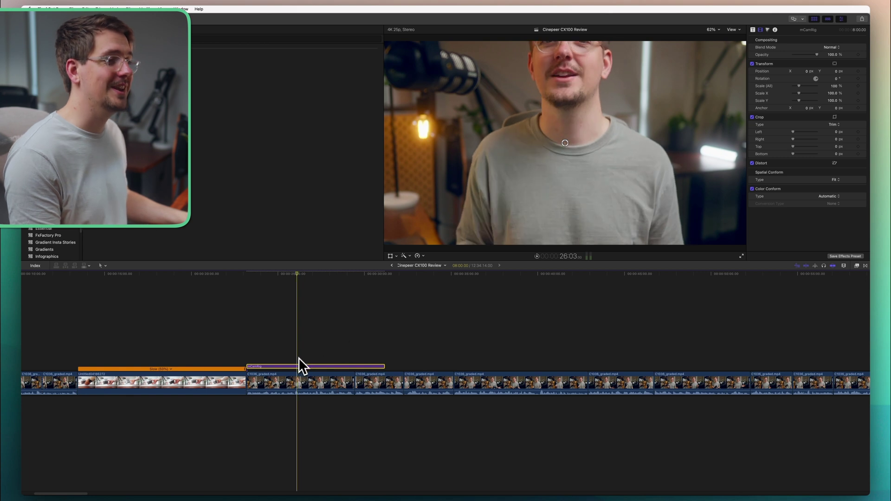
In the mCamRig Title Inspector, set DOF Blur Amount to 0% and Camera Angle Of View to 57°
{"action": "left_click", "coordinate": [753, 30]}
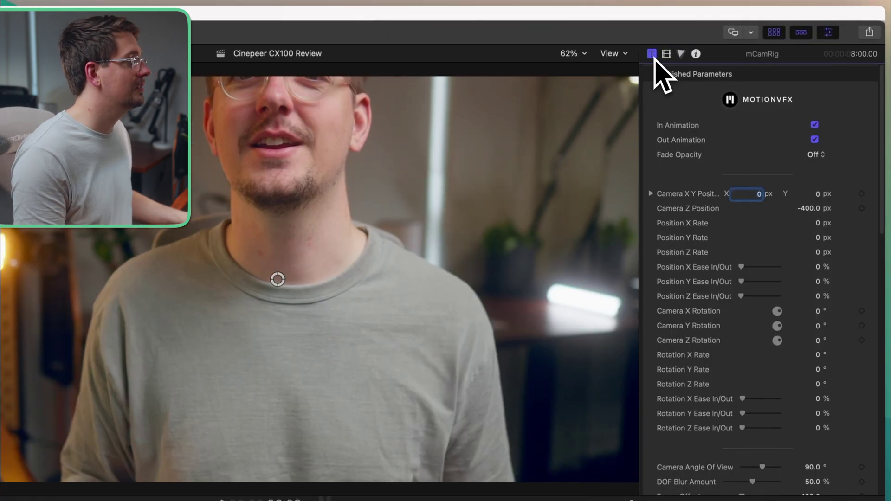
{"action": "scroll", "coordinate": [783, 223], "scroll_direction": "down", "scroll_amount": 10}
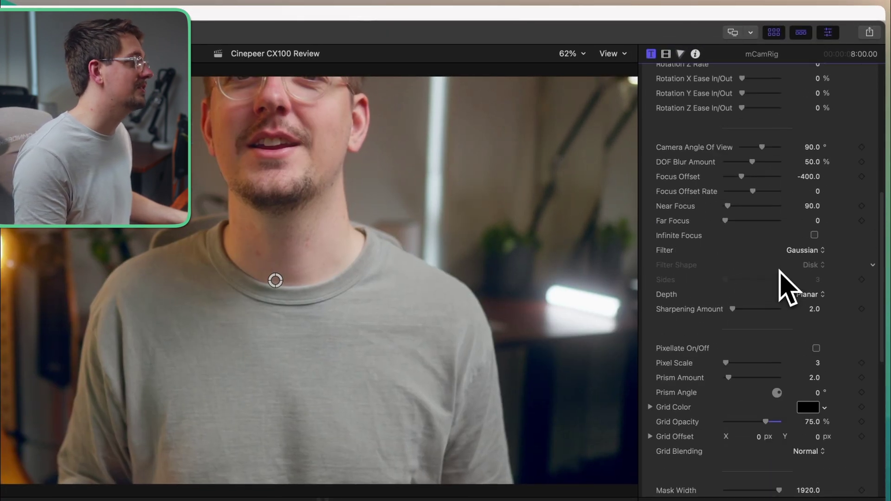
{"action": "scroll", "coordinate": [787, 284], "scroll_direction": "up", "scroll_amount": 6}
{"action": "scroll", "coordinate": [787, 290], "scroll_direction": "up", "scroll_amount": 1}
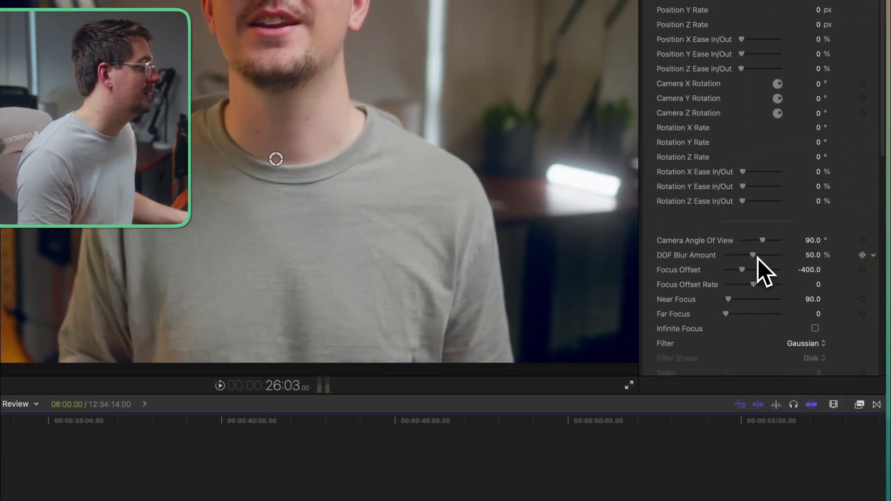
{"action": "left_click_drag", "start_coordinate": [758, 257], "coordinate": [667, 260]}
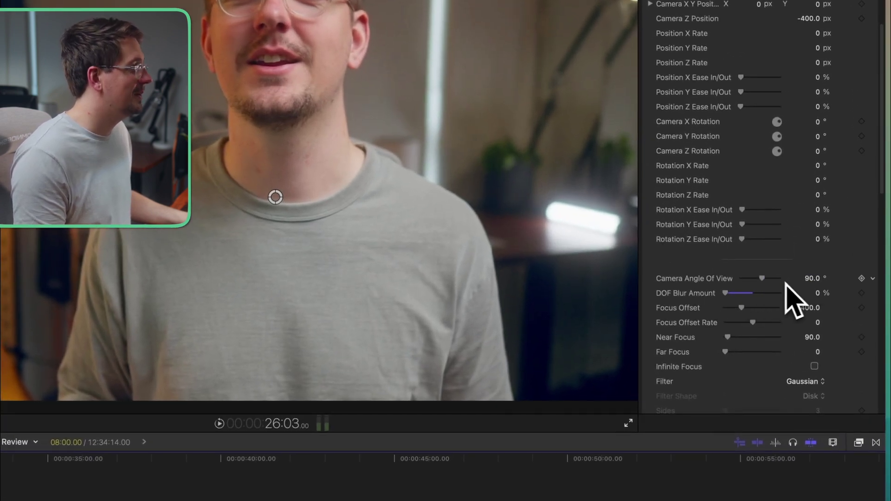
{"action": "mouse_move", "coordinate": [761, 279]}
{"action": "left_mouse_down"}
{"action": "mouse_move", "coordinate": [739, 282]}
{"action": "mouse_move", "coordinate": [752, 280]}
{"action": "left_mouse_up"}
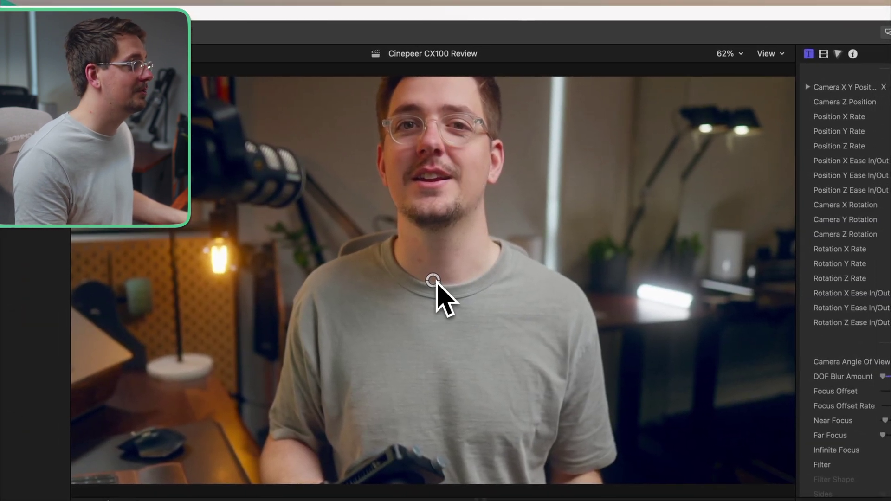
{"action": "left_click_drag", "start_coordinate": [436, 283], "coordinate": [437, 245]}
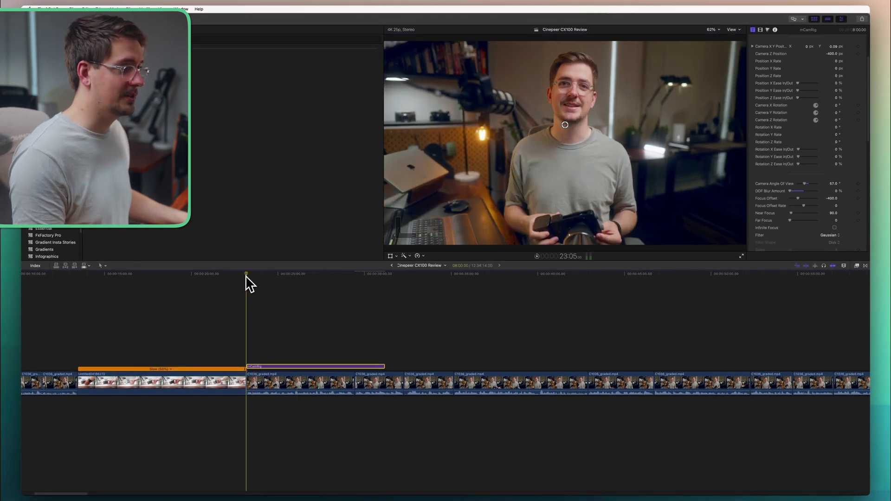
Preview the title's animation, then switch off Out Animation and toggle the In Animation checkbox
{"action": "key", "text": "space"}
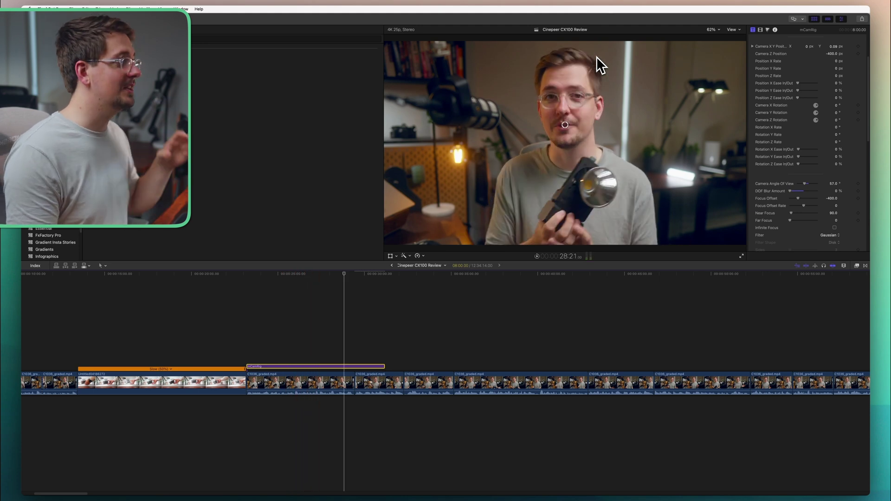
{"action": "scroll", "coordinate": [788, 156], "scroll_direction": "up", "scroll_amount": 3}
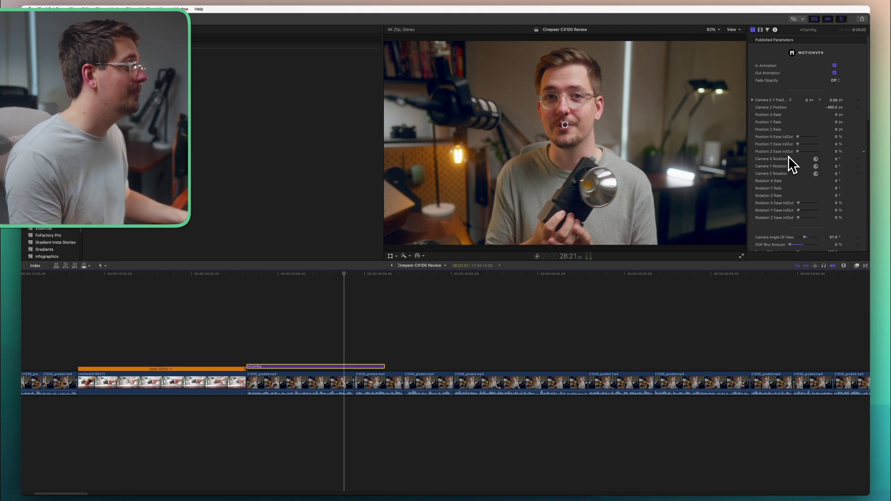
{"action": "key", "text": "space"}
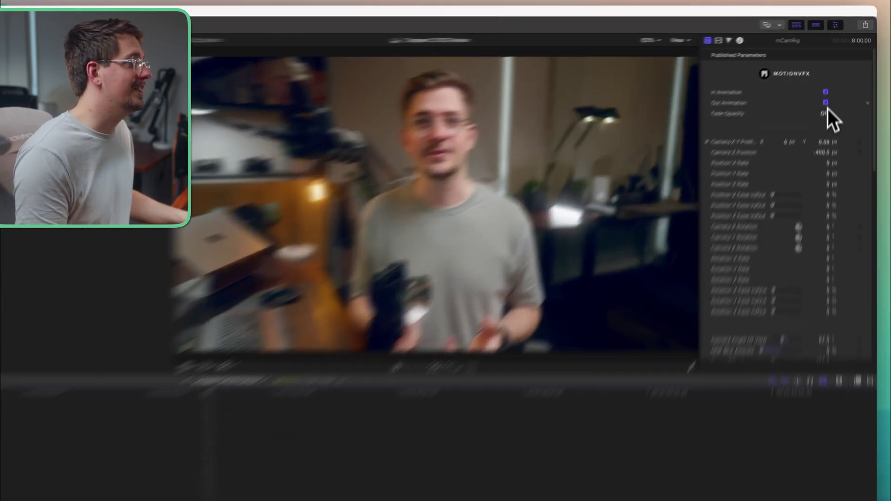
{"action": "left_click", "coordinate": [834, 73]}
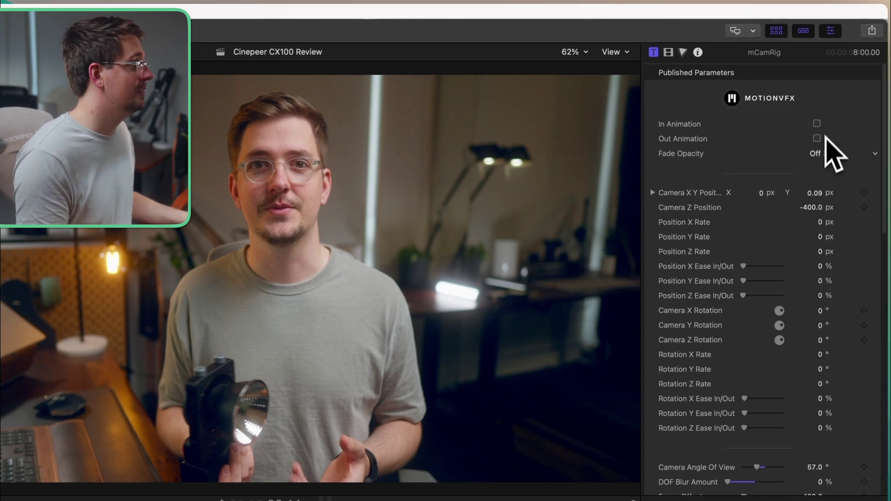
{"action": "left_click", "coordinate": [813, 125]}
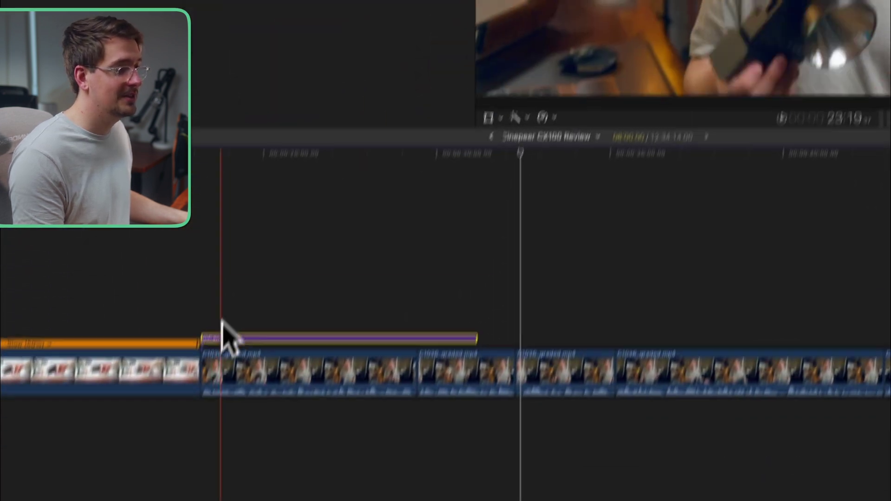
Copy the mCamRig title, paste it over a later A-roll shot, and play it back
{"action": "key", "text": "super+c"}
{"action": "key", "text": "super+v"}
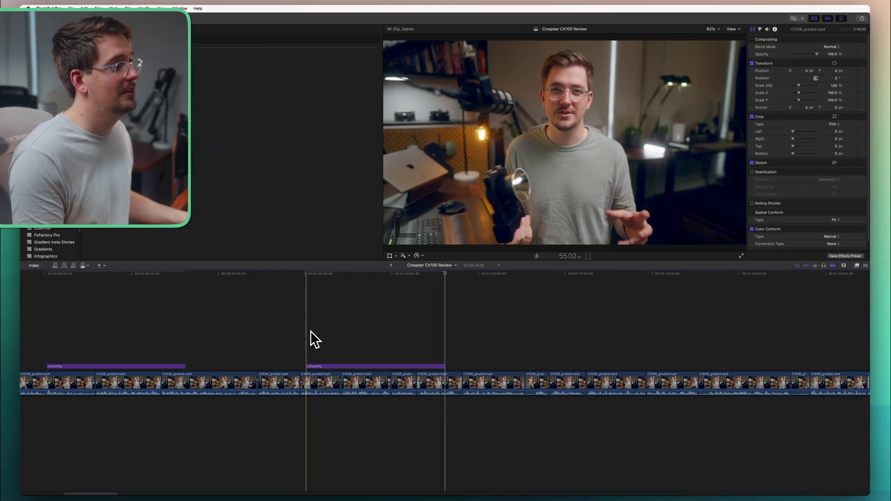
{"action": "key", "text": "space"}
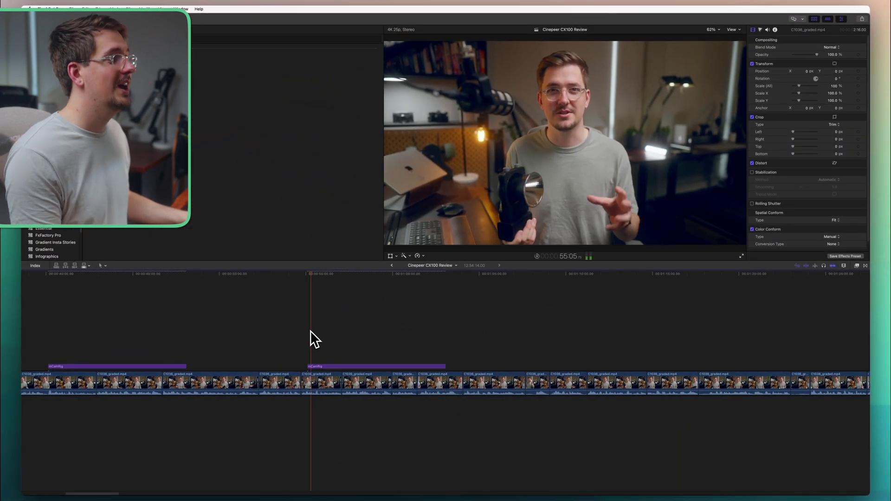